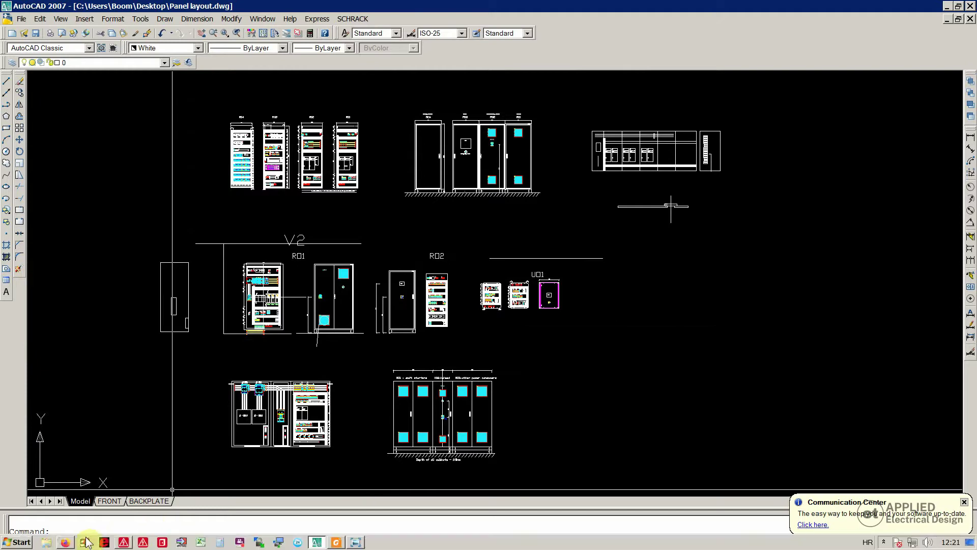
# Step: Bring up the Rittal enclosures page and briefly show then close its PRODUCTS category menu
pyautogui.click(65, 542)
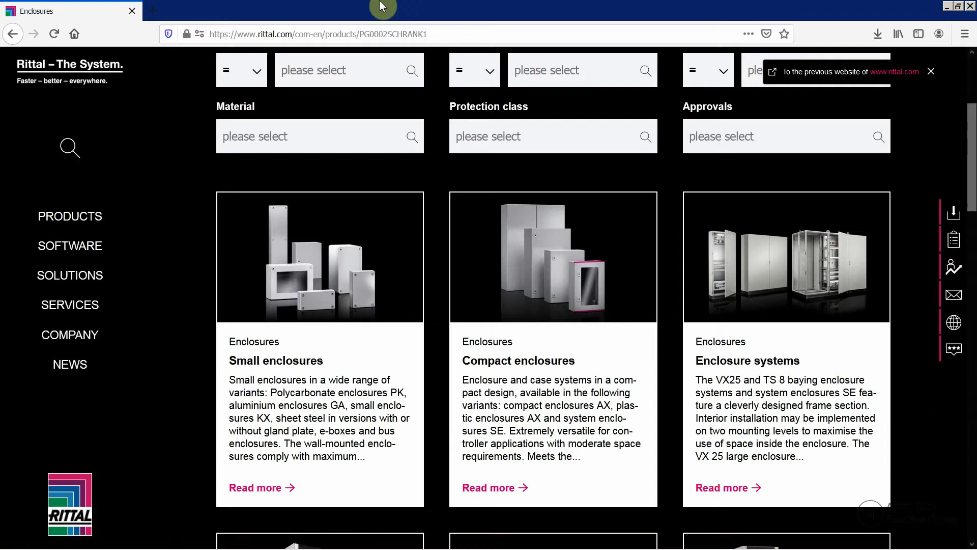
pyautogui.click(82, 218)
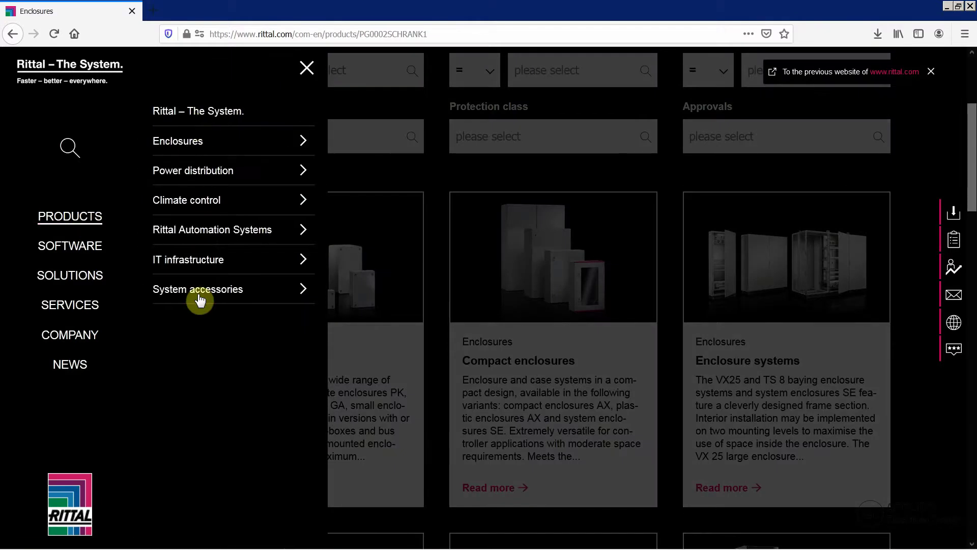
pyautogui.click(562, 321)
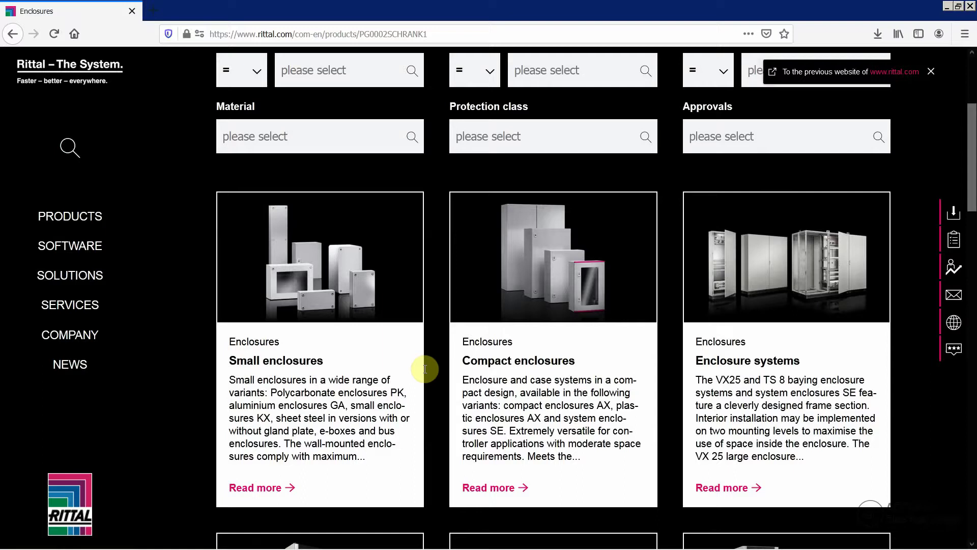
# Step: Switch to Photo Viewer and page through the installed-panel photos to IMG_20190725_124631.jpg
pyautogui.click(356, 543)
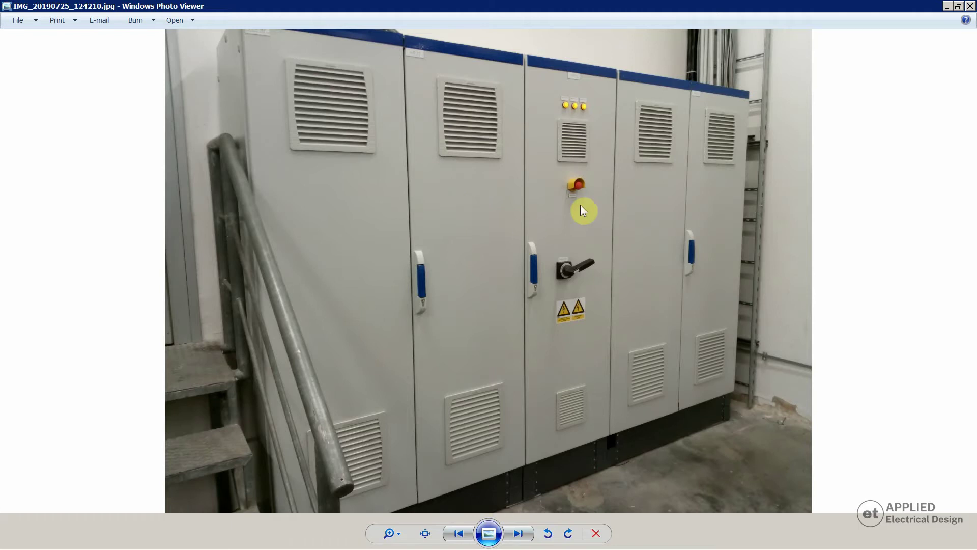
pyautogui.press('Right')
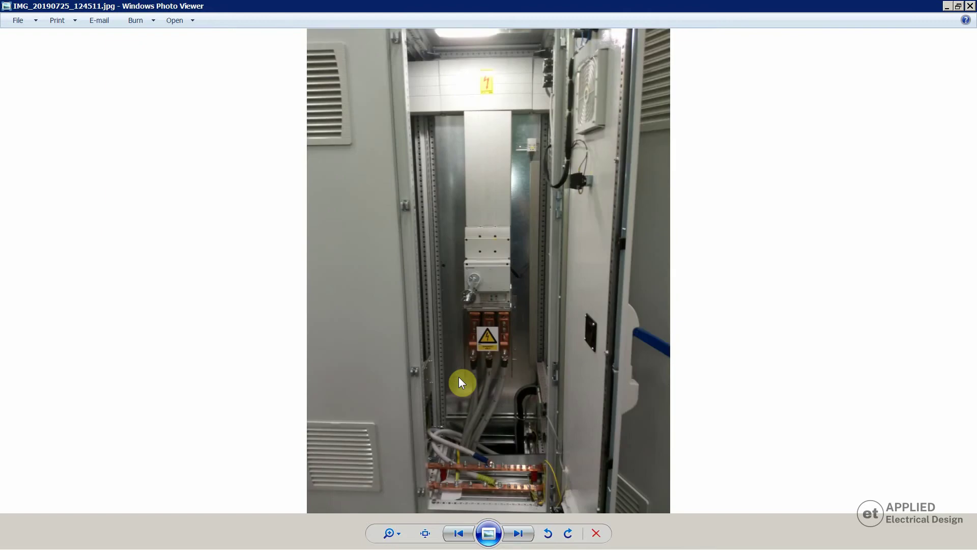
pyautogui.press('Right')
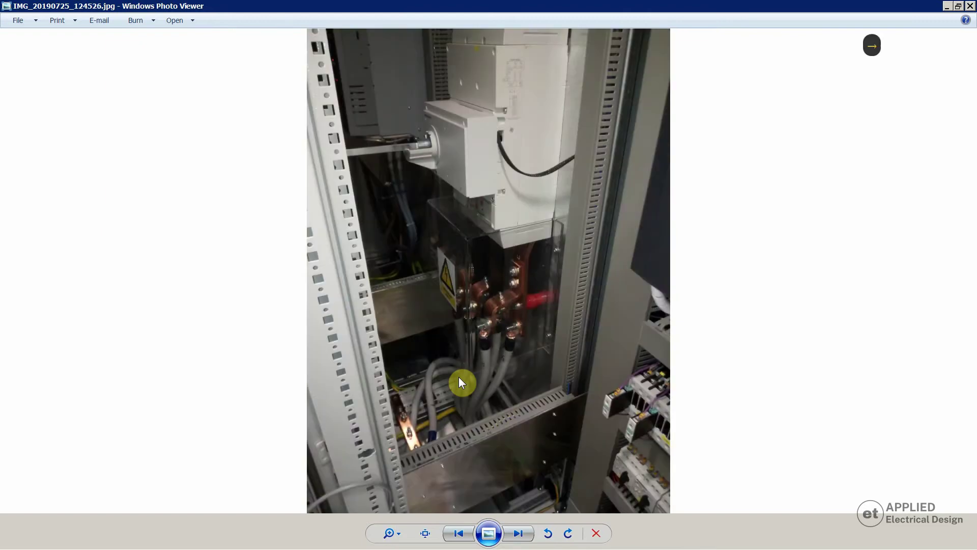
pyautogui.press('Right')
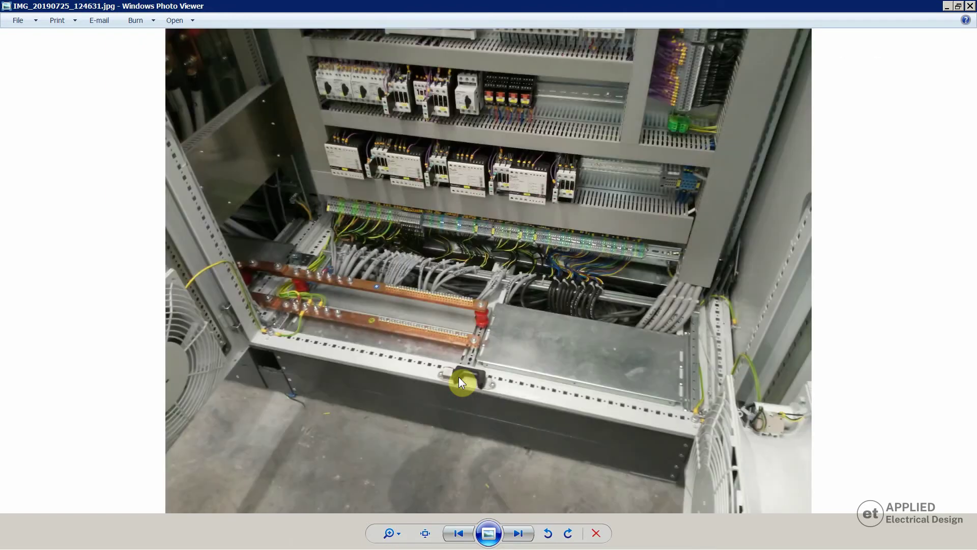